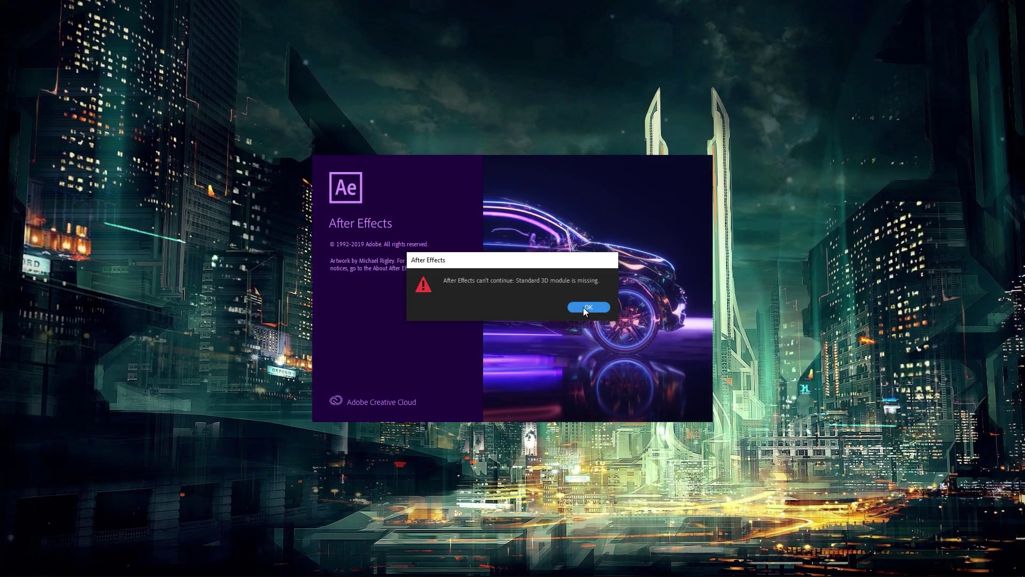
Dismiss the 'Standard 3D module is missing' startup error with OK
left_click(581, 308)
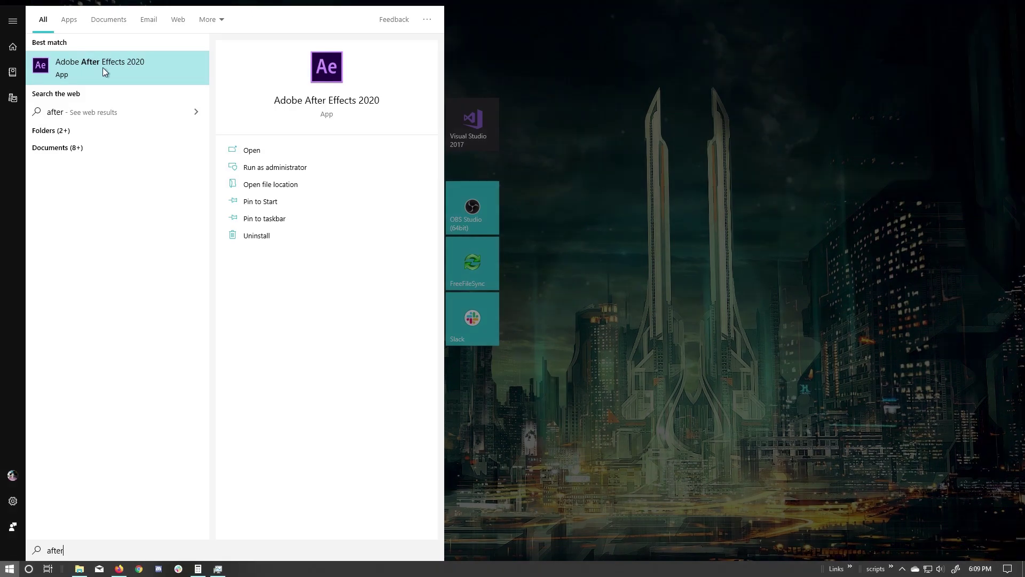
Launch Adobe After Effects 2020 from the Start menu search results for 'after'
left_click(102, 68)
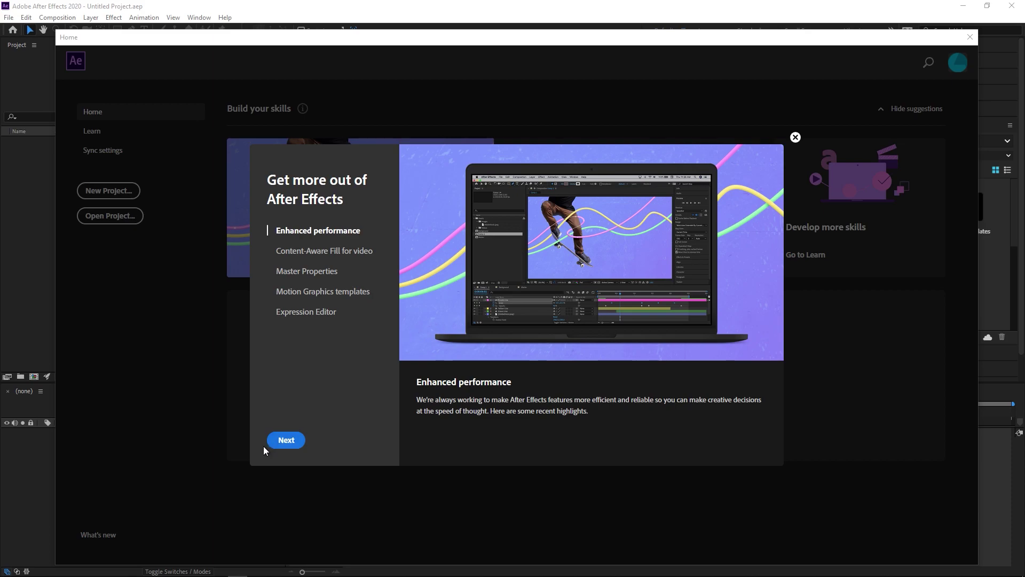
Step through the 'Get more out of After Effects' tour past Content-Aware Fill to close it
left_click(287, 441)
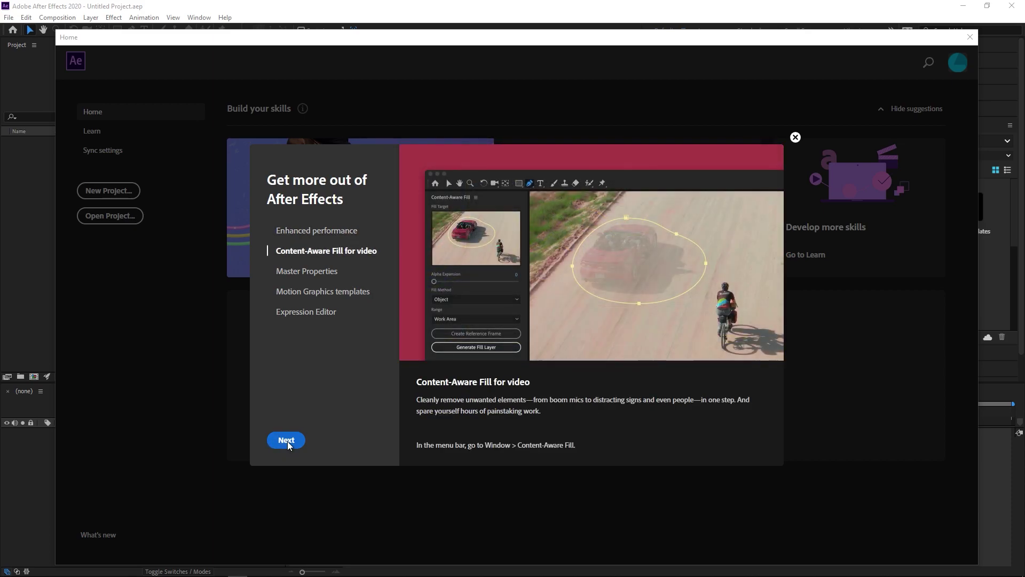
left_click(288, 441)
left_click(288, 442)
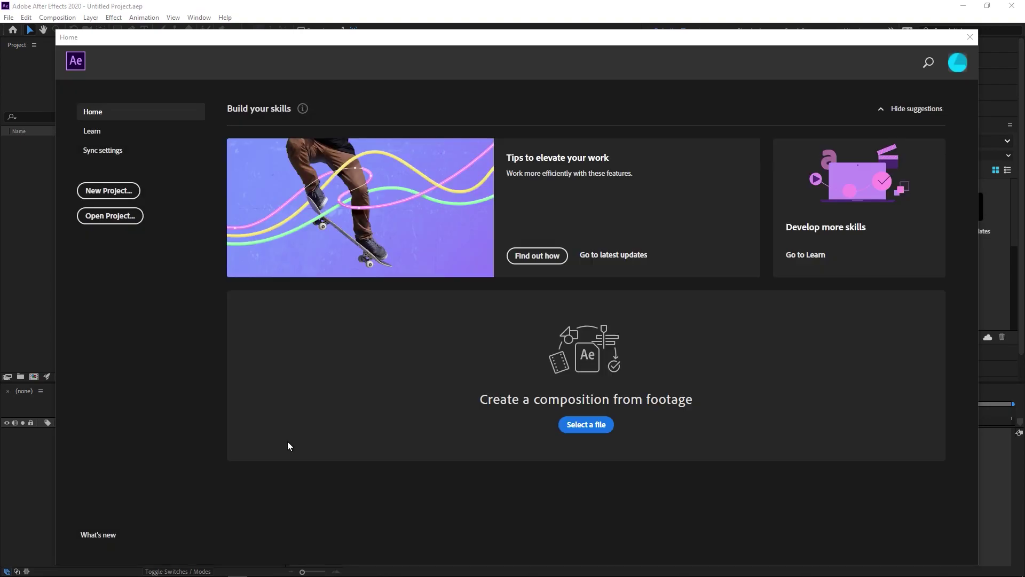